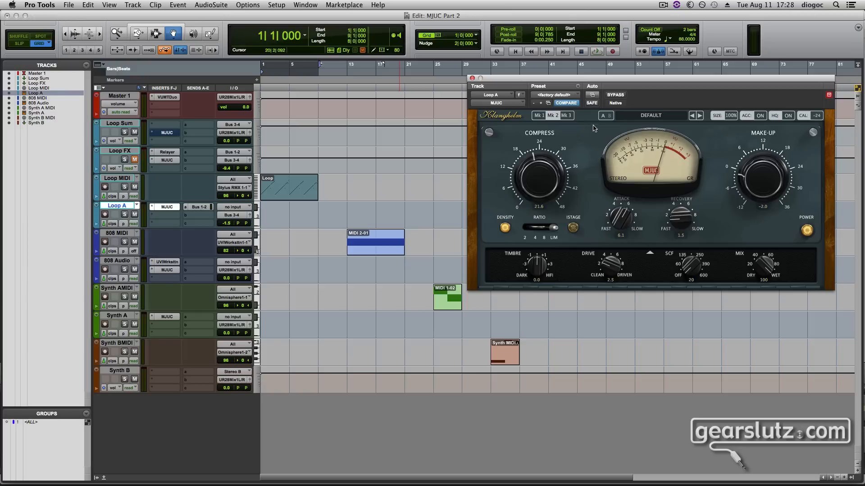
Step: Bypass the MJUC compressor on Loop A, play the loop uncompressed, and re-enable the compressor during playback
left_click(620, 95)
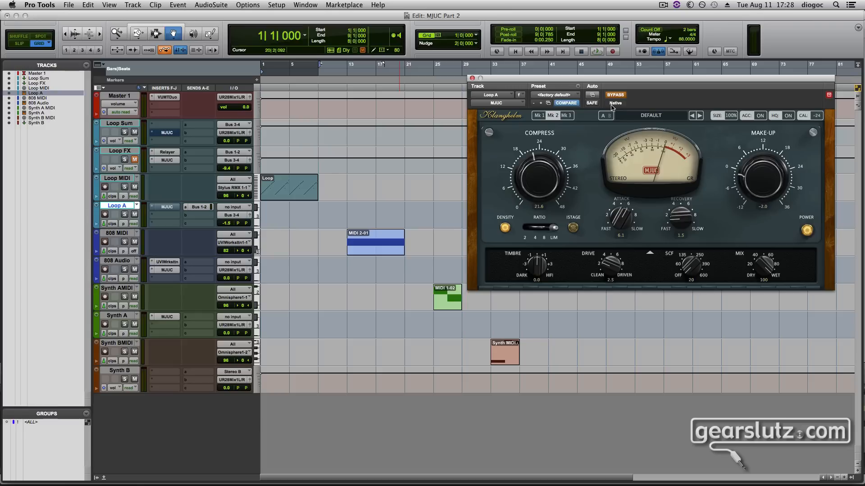
key("space")
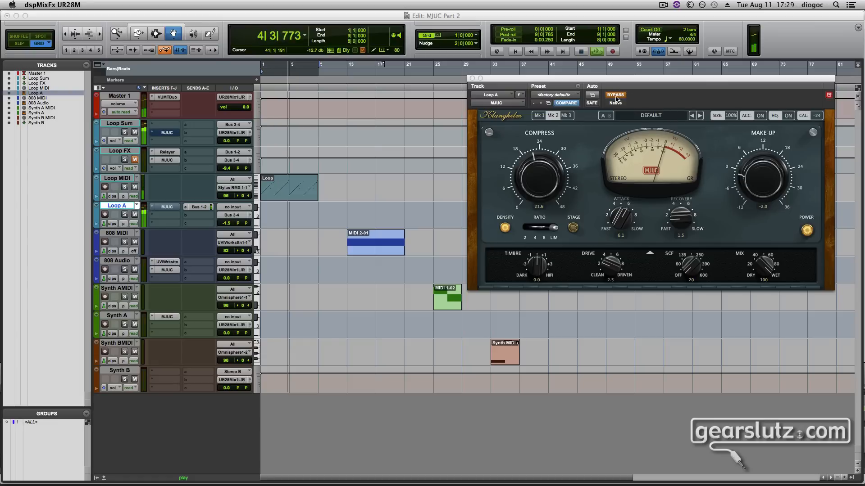
left_click(616, 96)
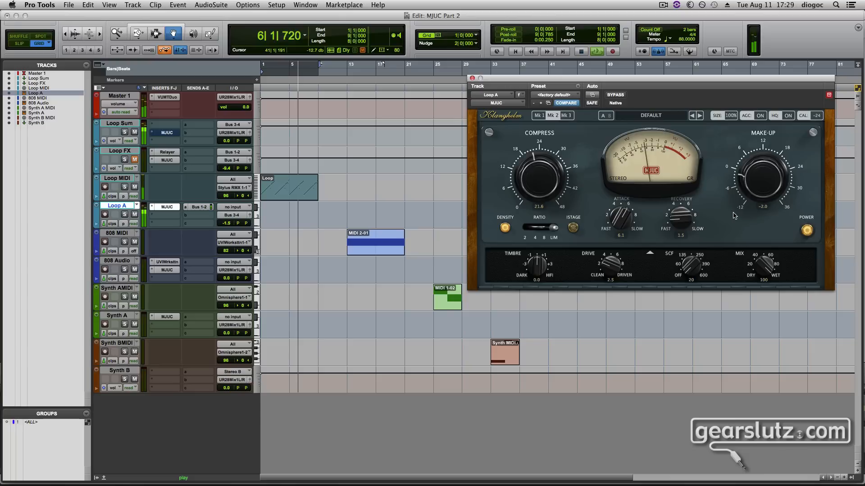
Step: Compare the Loop A sound by switching the MJUC's own power off and on repeatedly during playback, ending powered on, and stop playback
left_click(808, 232)
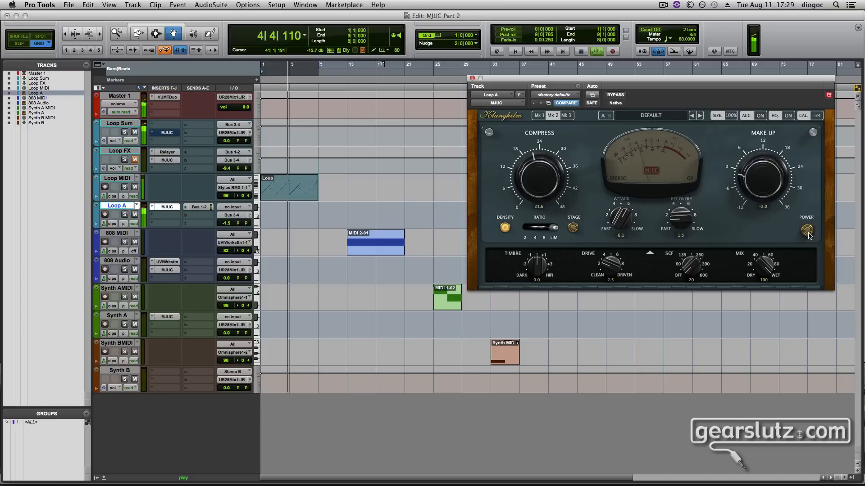
left_click(808, 231)
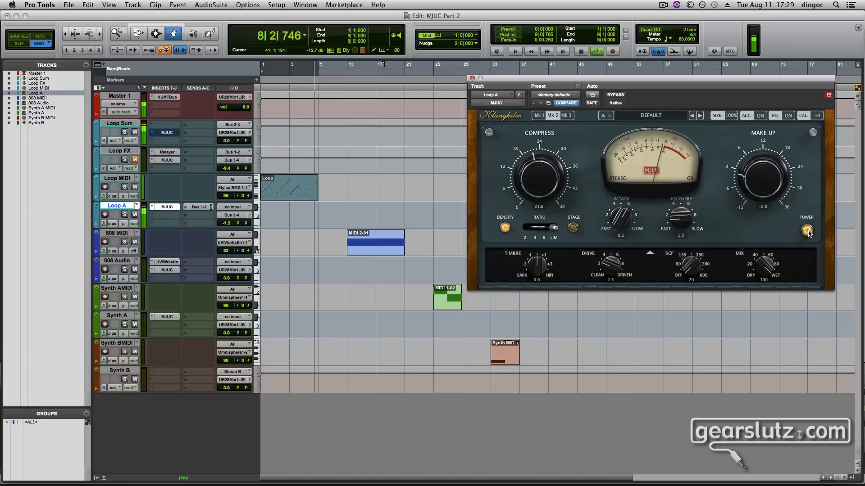
left_click(808, 231)
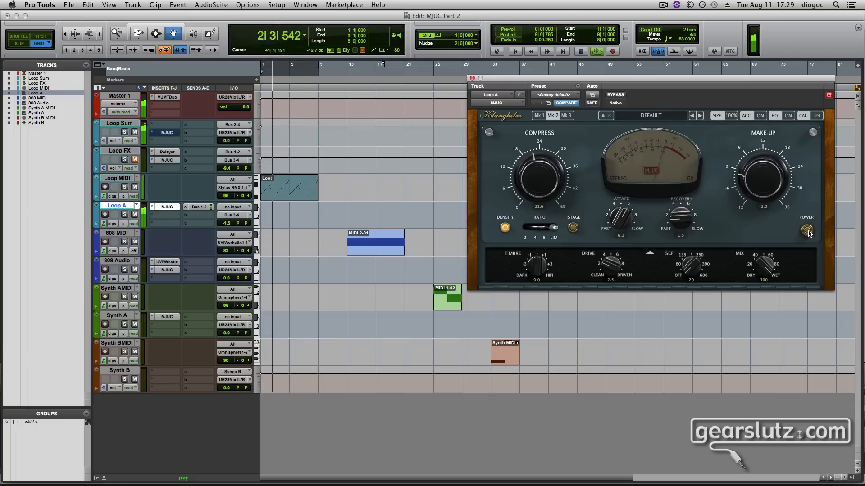
left_click(807, 230)
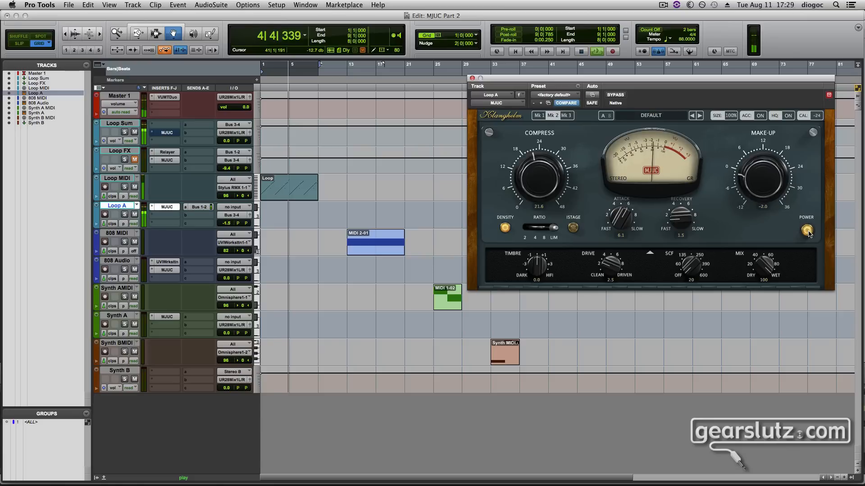
key("space")
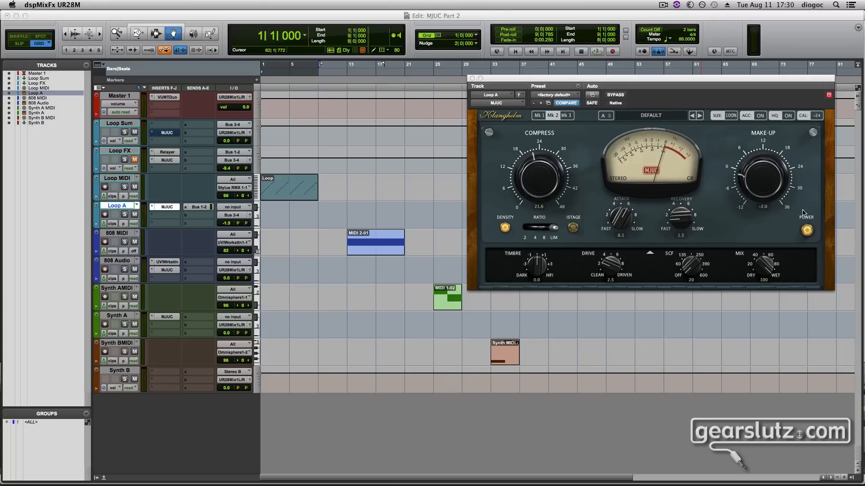
left_click(808, 229)
Step: Unmute the Loop FX track and open its MJUC compressor
left_click(135, 161)
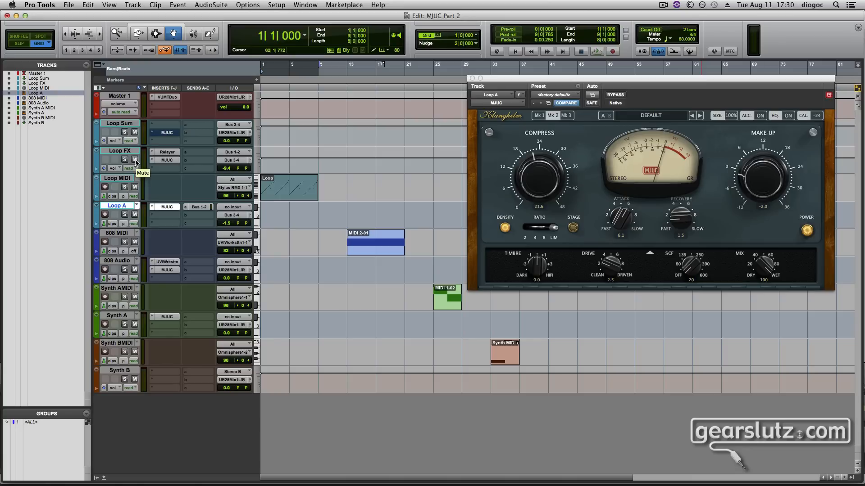
left_click(169, 161)
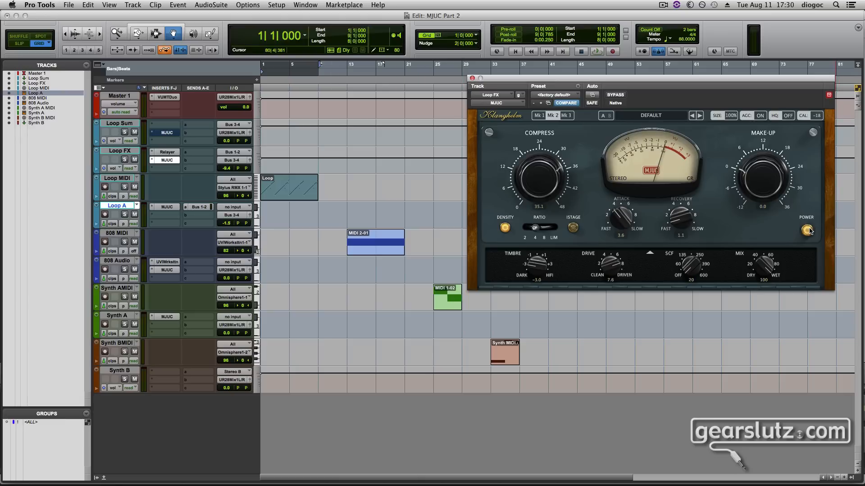
Step: Play the loop and compare the Loop FX compressor's effect by switching its power off and on repeatedly, leaving it on
key("space")
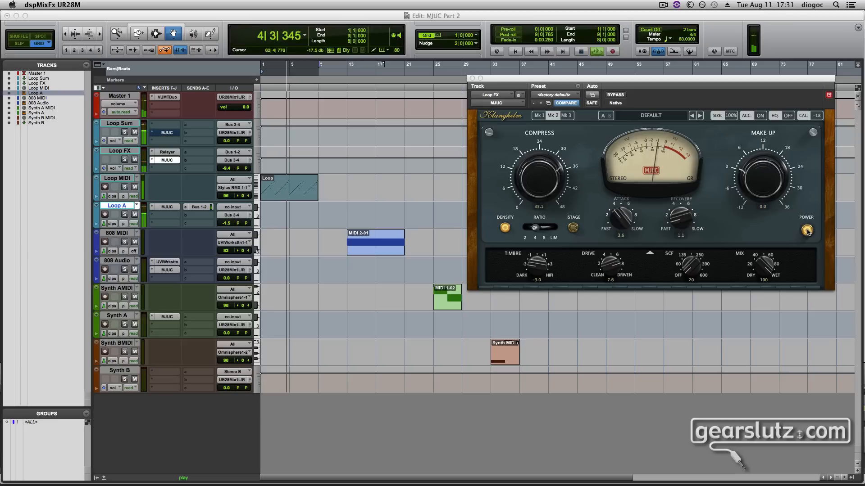
left_click(807, 232)
left_click(808, 231)
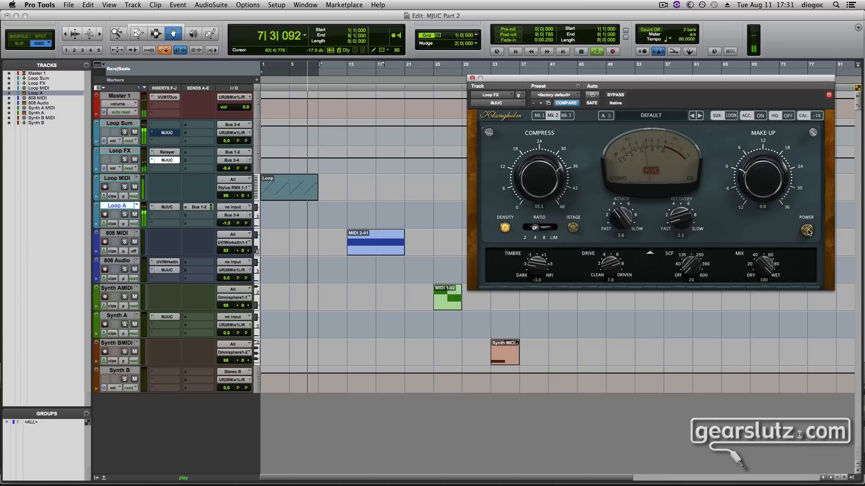
left_click(807, 230)
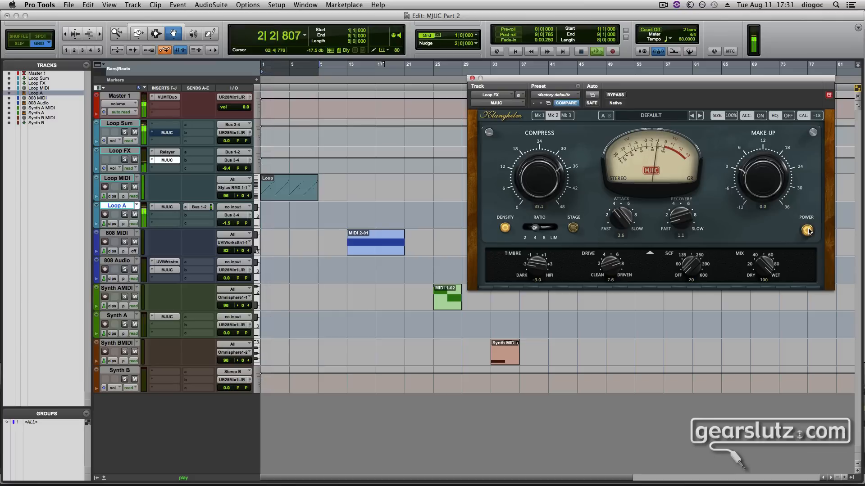
left_click(807, 230)
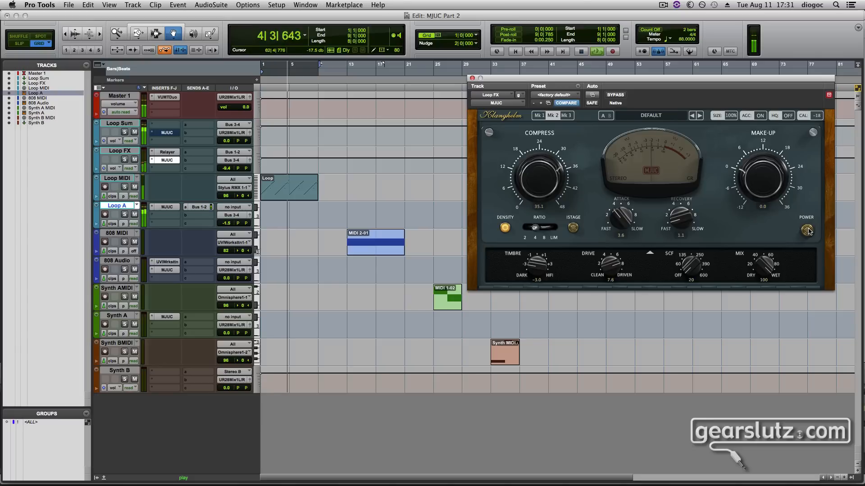
left_click(808, 230)
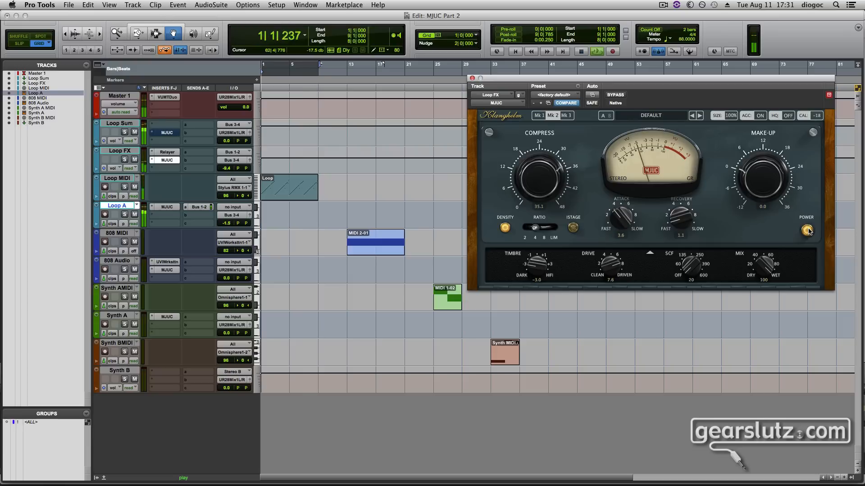
left_click(807, 230)
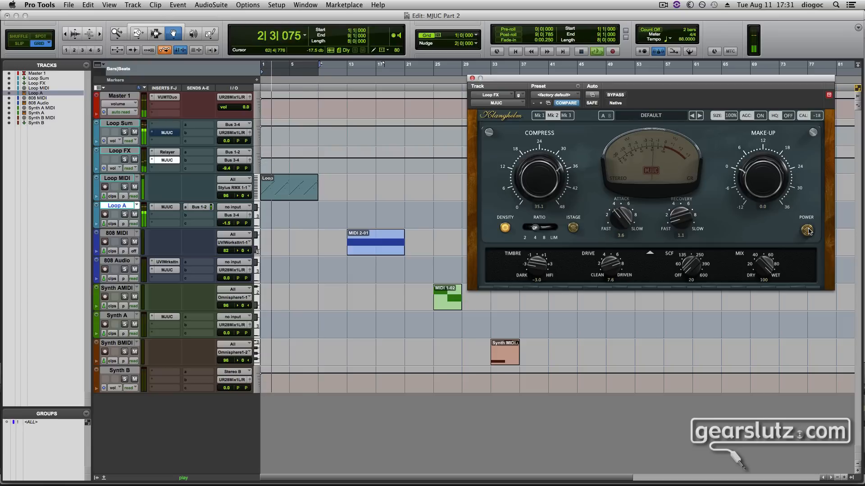
left_click(807, 230)
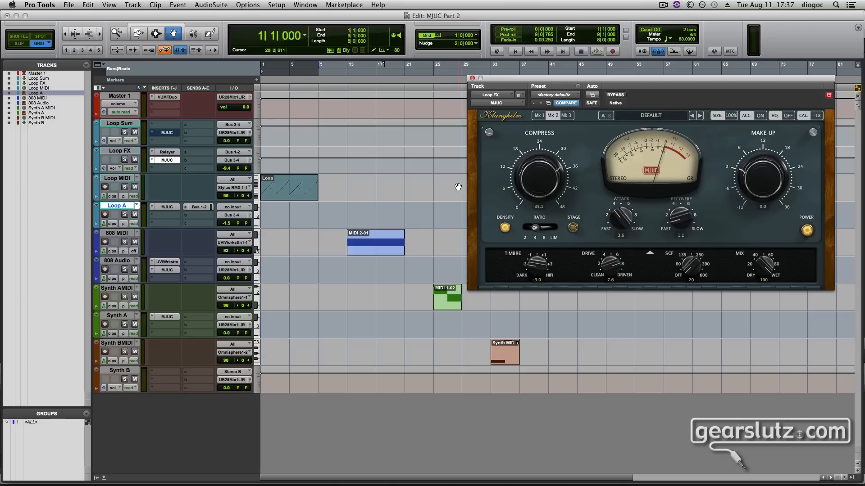
Step: Open the MJUC compressor on the Loop Sum track and take it out of bypass
left_click(172, 133)
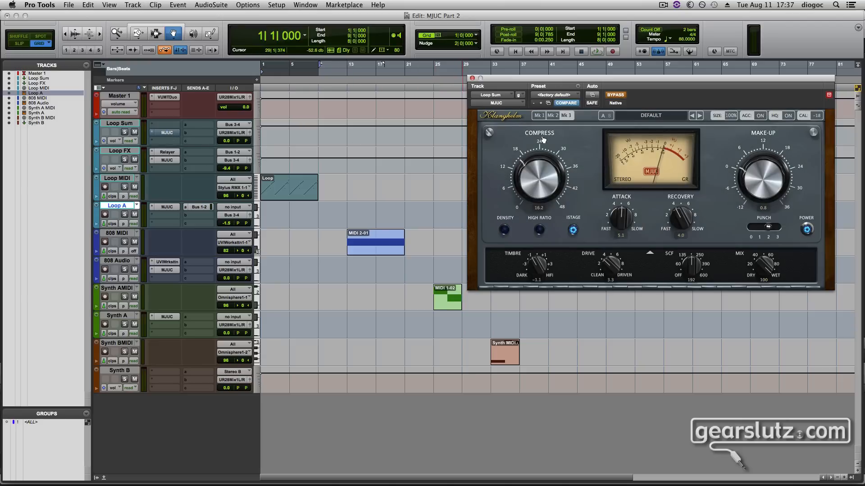
left_click(621, 95)
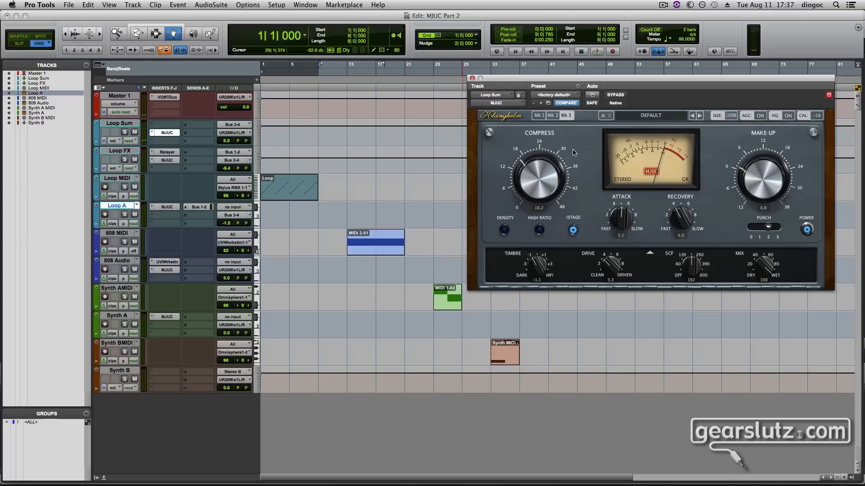
Step: Play the loop, compare the Loop Sum compressor powered off and on, and close its plug-in window
key("space")
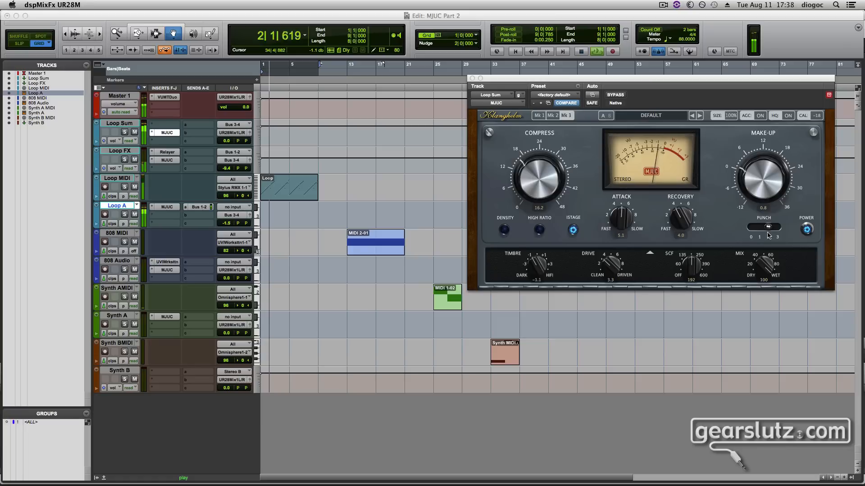
left_click(807, 230)
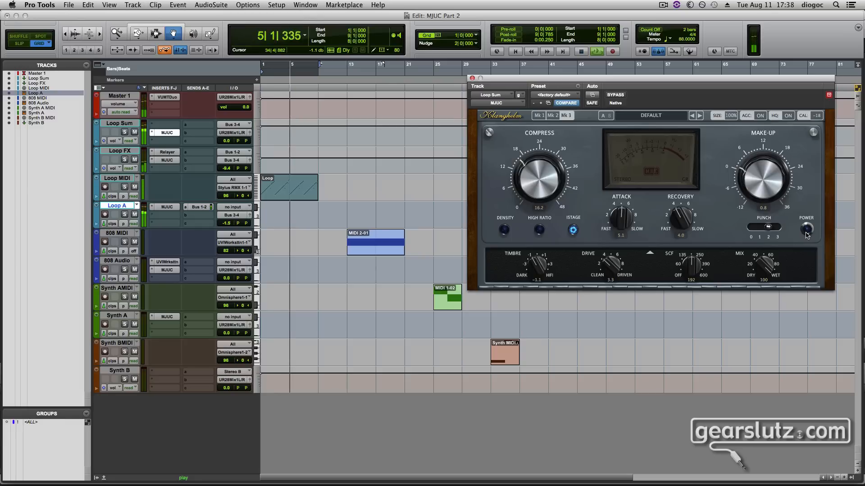
left_click(806, 231)
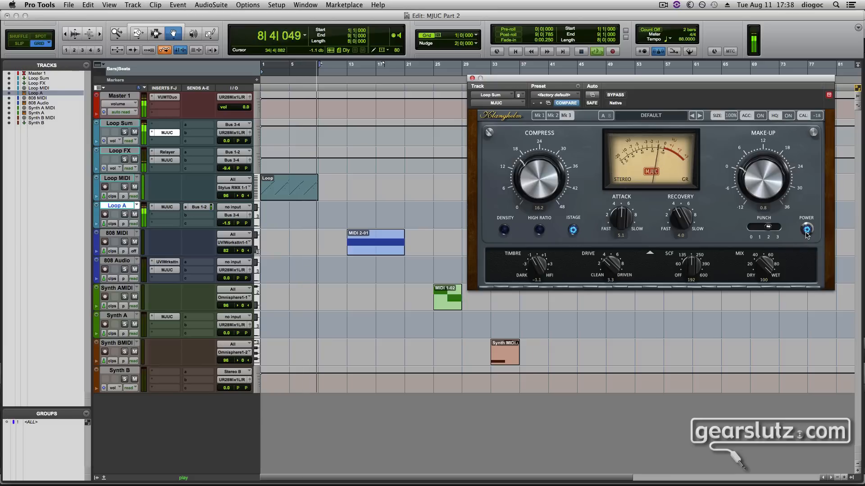
left_click(806, 232)
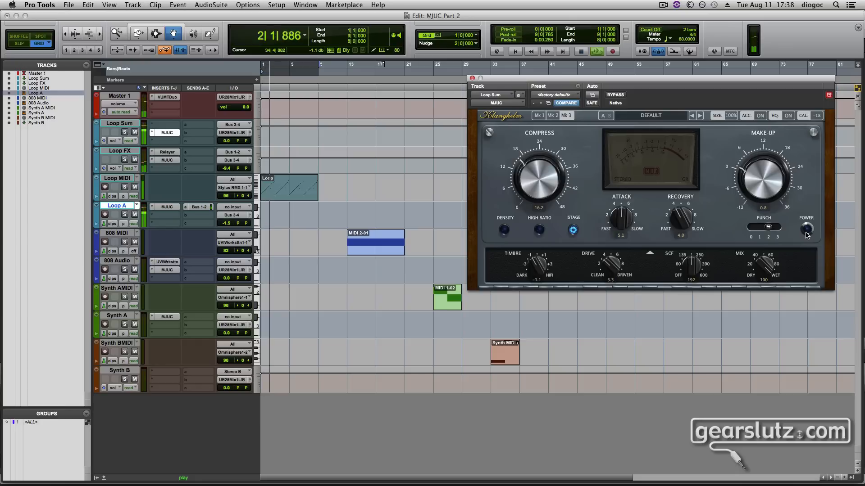
left_click(806, 230)
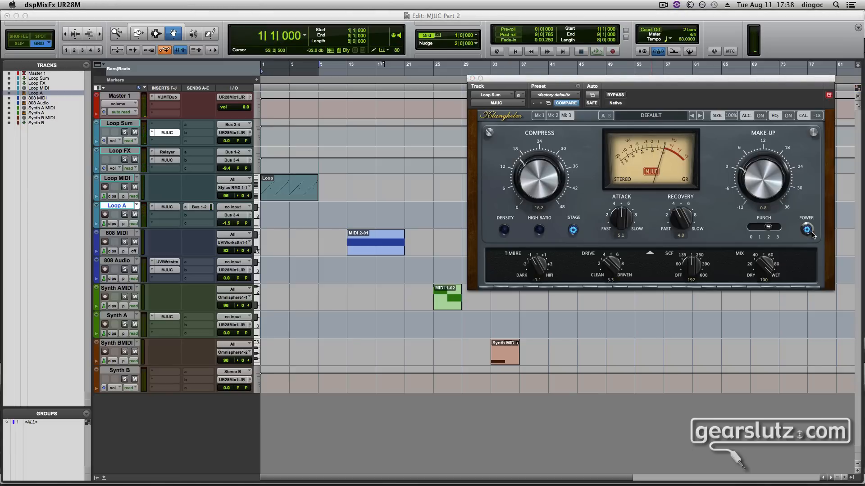
left_click(472, 79)
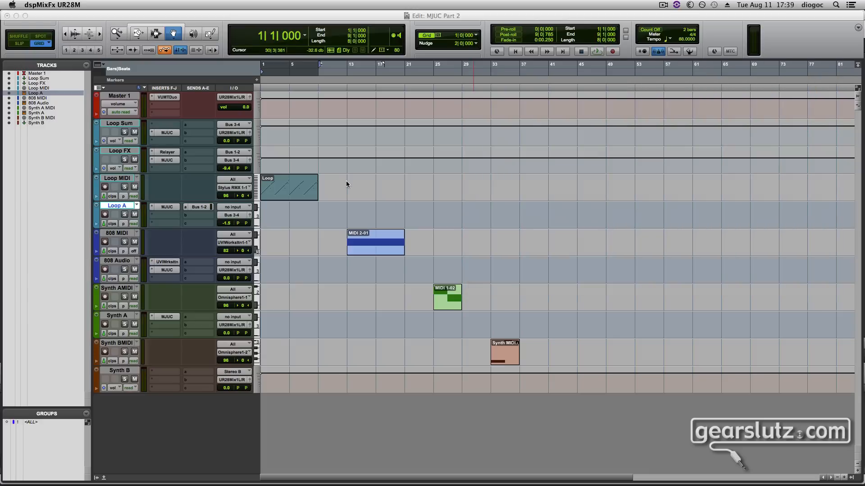
Step: Select the MIDI 2-01 clip on the 808 MIDI track and open the MJUC compressor on 808 Audio
left_click(380, 241)
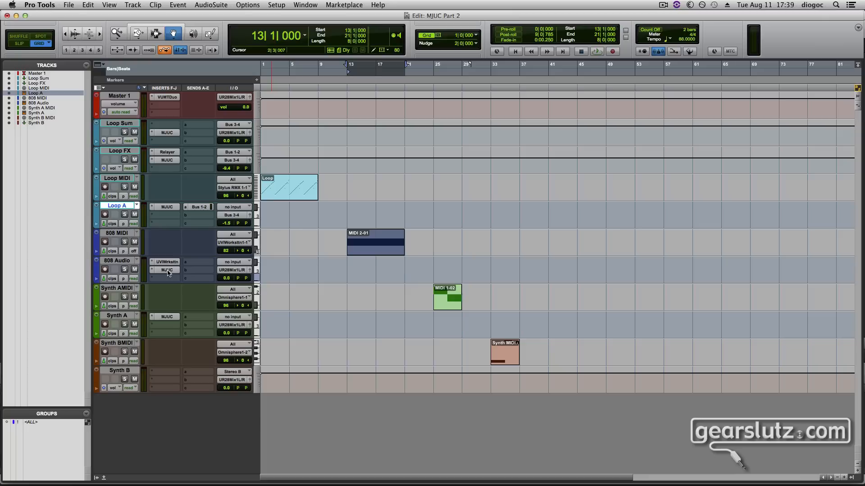
left_click(167, 270)
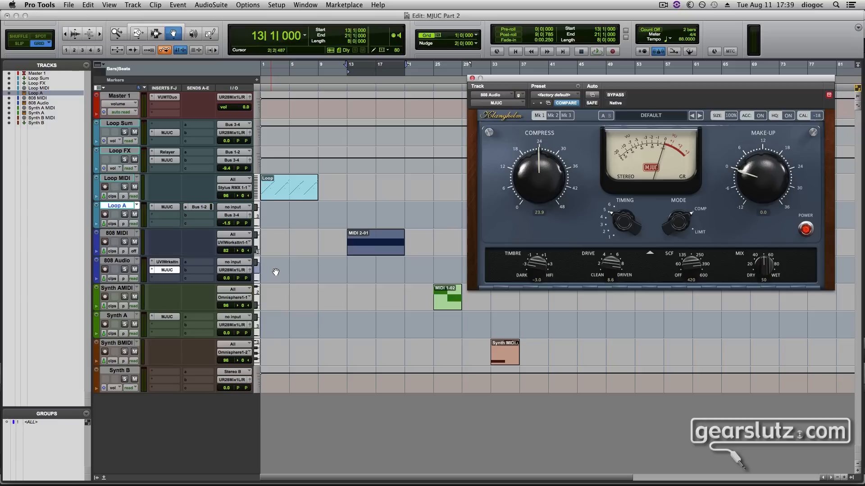
Step: Try the 808 Audio compressor with Drive lowered to 4.7, switching its power to compare the sound during playback
left_click(805, 229)
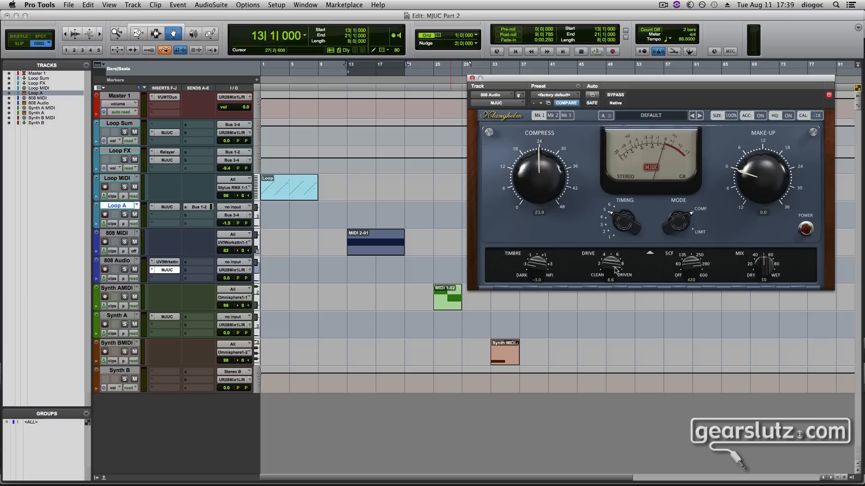
left_click_drag(613, 269, 615, 314)
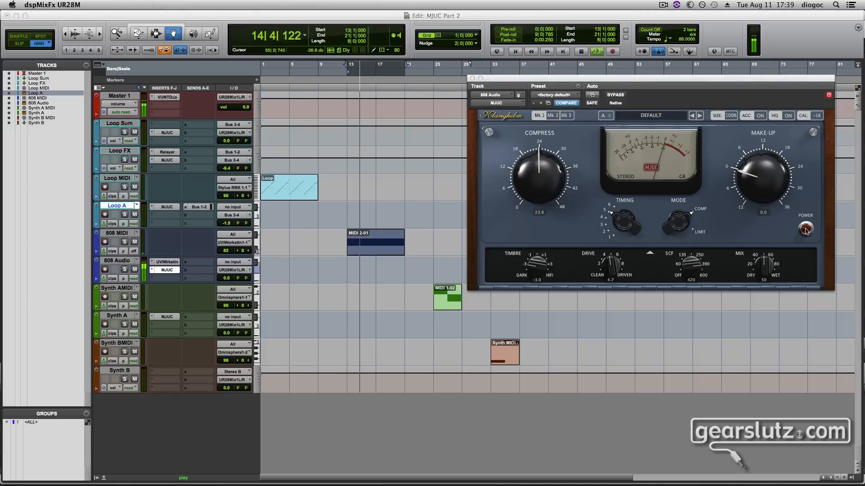
left_click(806, 230)
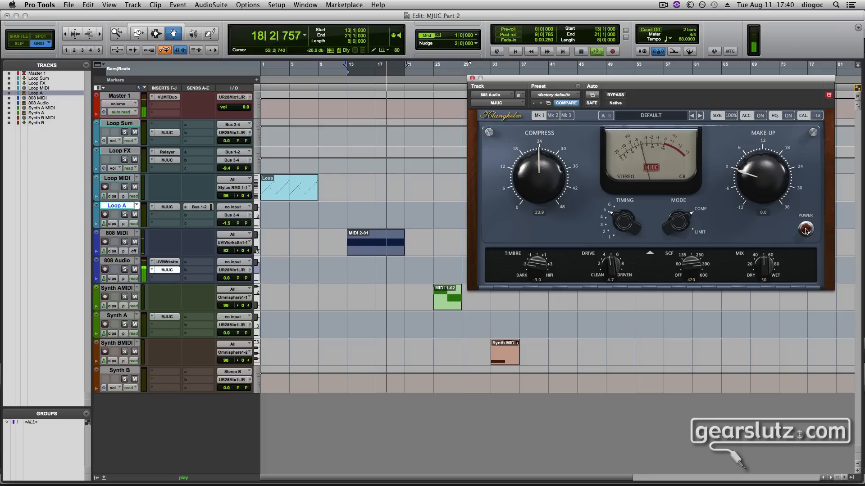
left_click(806, 230)
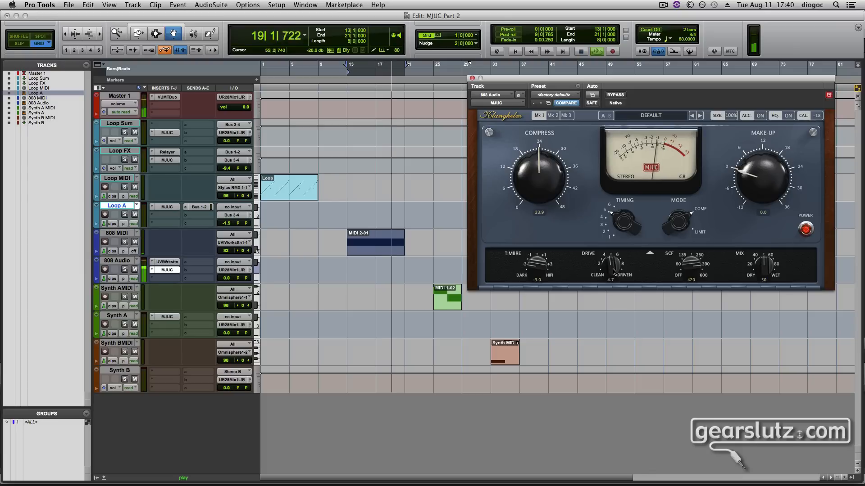
Step: Raise the 808 Audio compressor's Drive to 9.0 and set its Make-Up gain to -0.8
left_click_drag(611, 272, 623, 226)
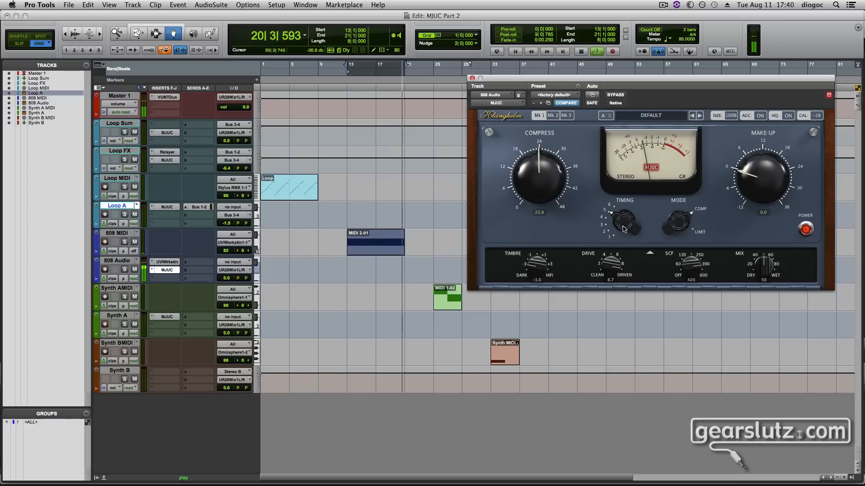
left_click_drag(746, 179, 747, 185)
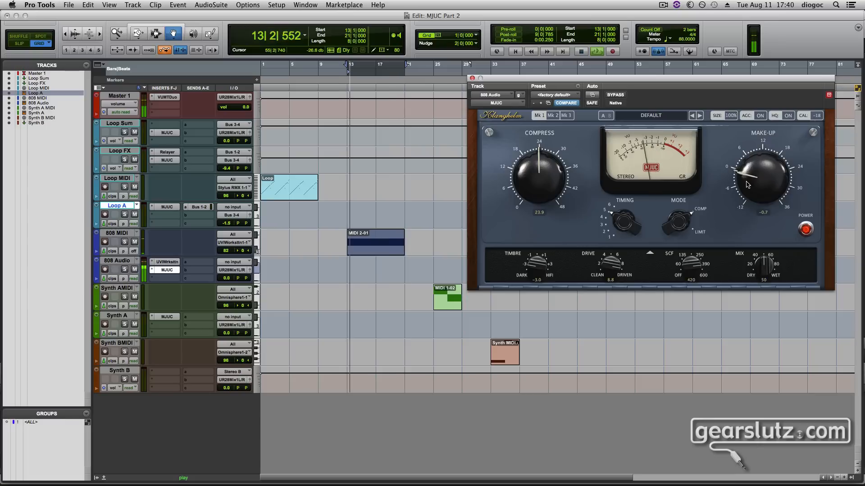
left_click_drag(611, 268, 612, 266)
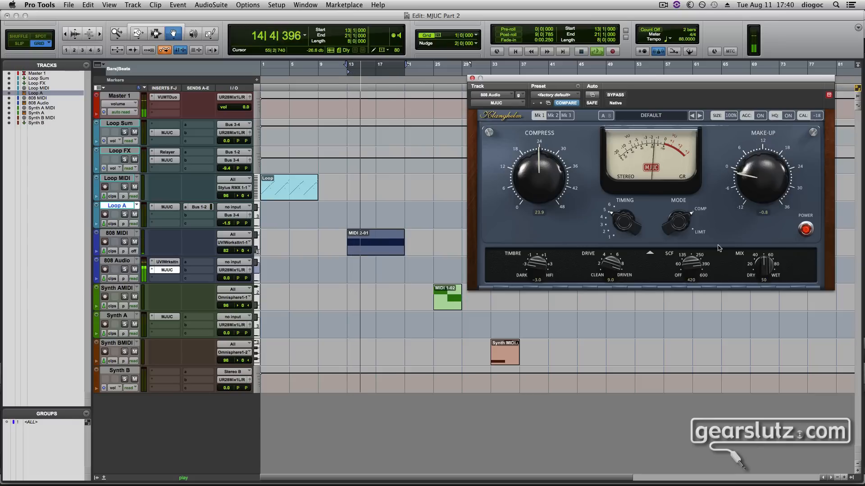
Step: Lower the 808 Audio compressor's side-chain filter (SCF) to 42
left_click_drag(694, 266, 698, 340)
left_click_drag(698, 274, 694, 272)
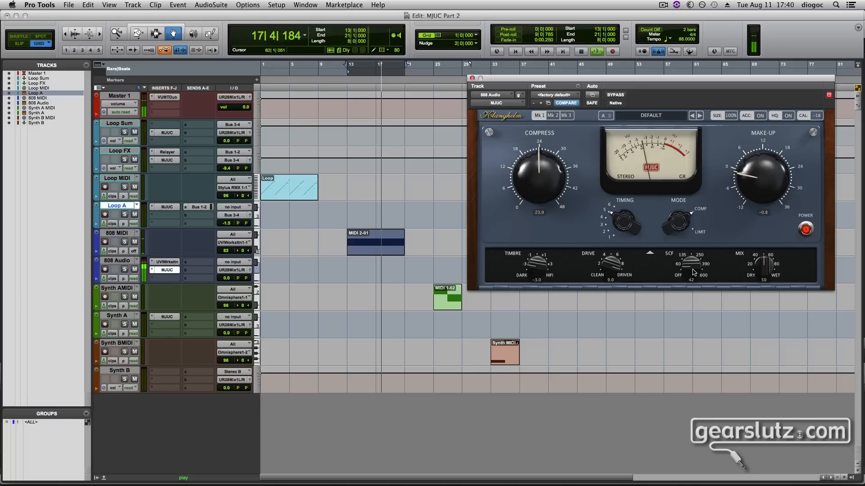
Step: Set the 808 Audio compressor's SCF to 444 and Compress to 11.7, switching its power to compare the sound
left_click_drag(694, 272, 708, 198)
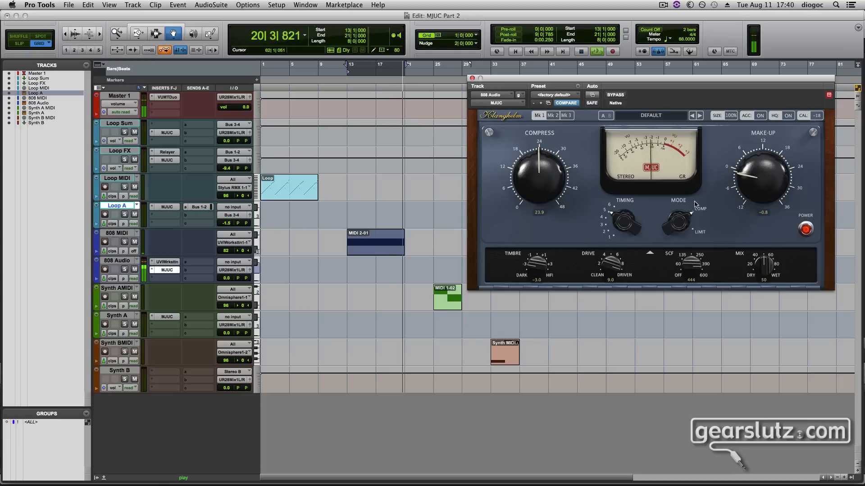
left_click_drag(546, 183, 541, 225)
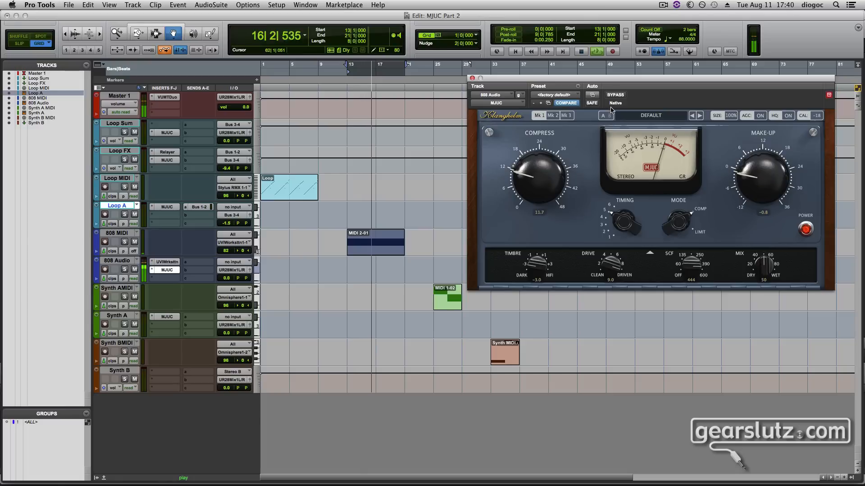
left_click(806, 230)
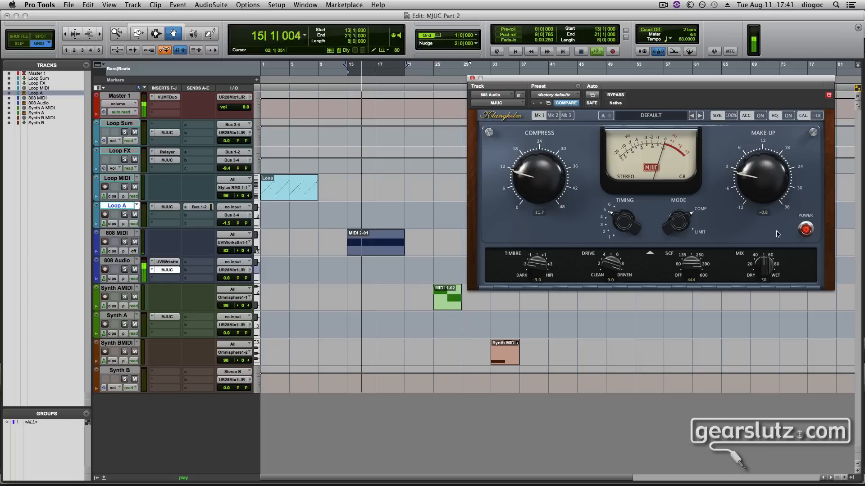
Step: Set the 808 Audio compressor's Compress to 24.0 and Drive to 5.1, and stop playback
left_click_drag(546, 195, 566, 157)
left_click_drag(607, 267, 610, 313)
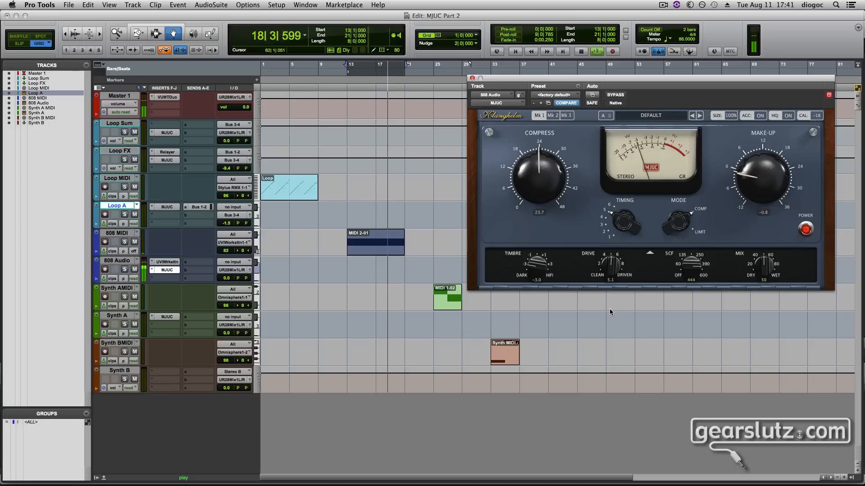
left_click_drag(544, 192, 544, 190)
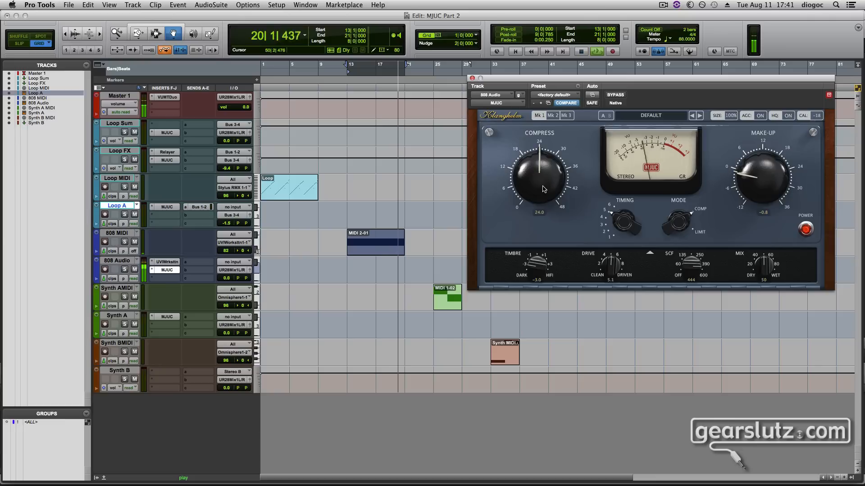
key("space")
key("super+Tab")
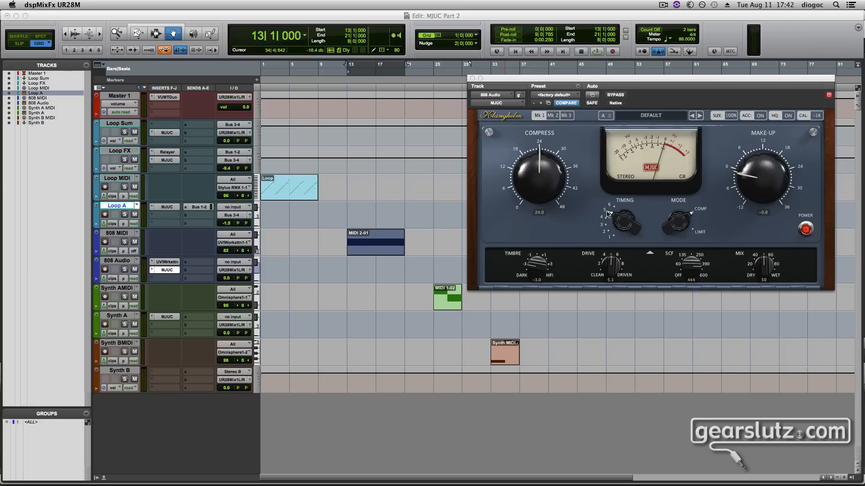
Step: Close the 808 Audio compressor, select the MIDI 1-02 clip on the Synth A MIDI track and open the MJUC on Synth A
left_click(472, 78)
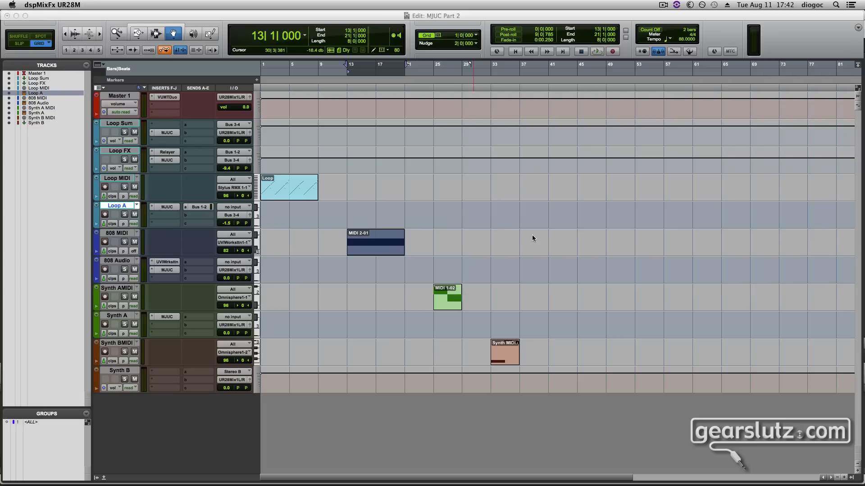
left_click(447, 302)
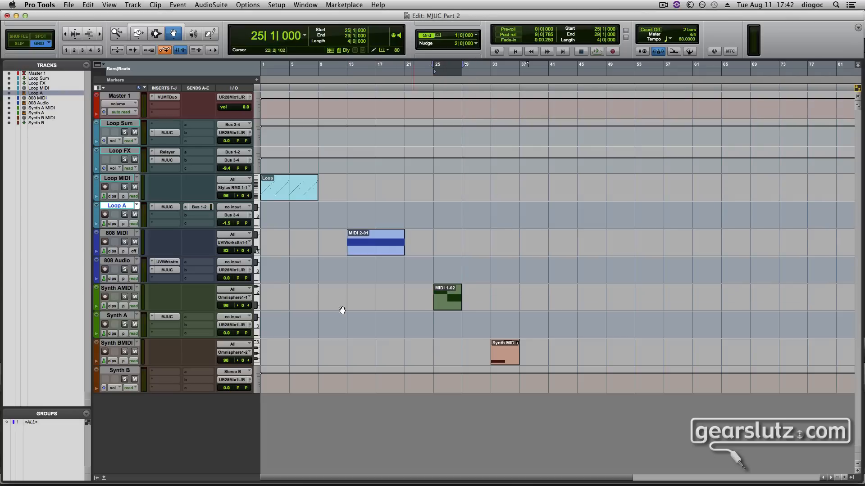
left_click(172, 319)
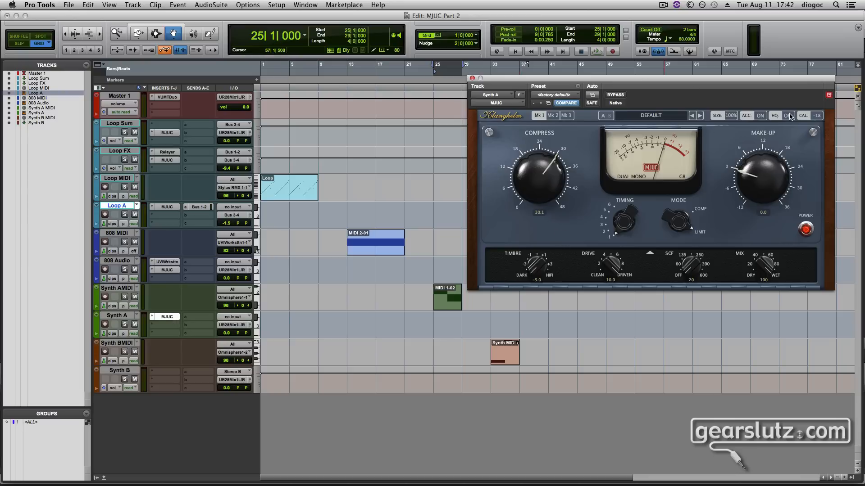
Step: Toggle the Synth A compressor's HQ option and play the MIDI 1-02 clip with the compressor's power off
left_click(788, 116)
left_click(806, 230)
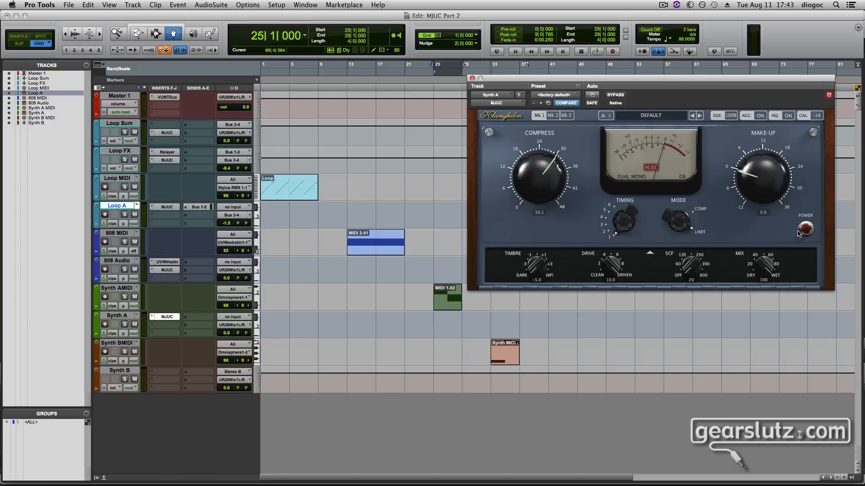
key("space")
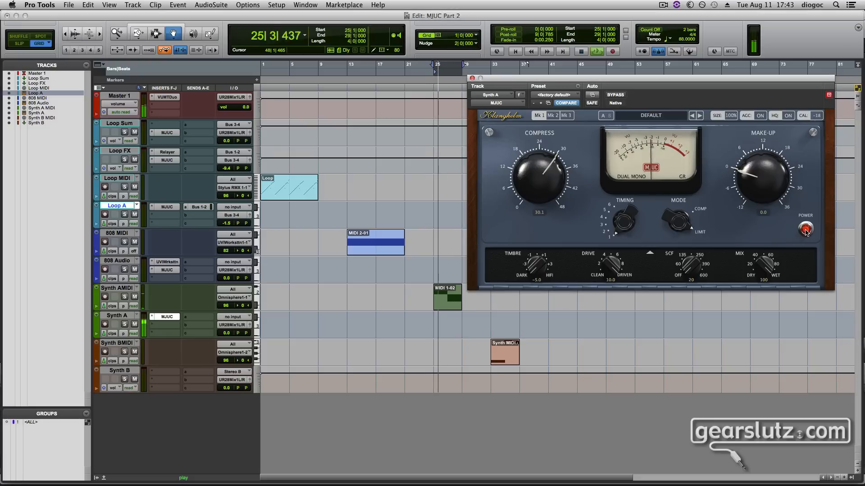
Step: Try the Synth A compressor with Make-Up at -2.5 and SCF at 208, switching its power to compare the sound
left_click_drag(746, 195, 748, 200)
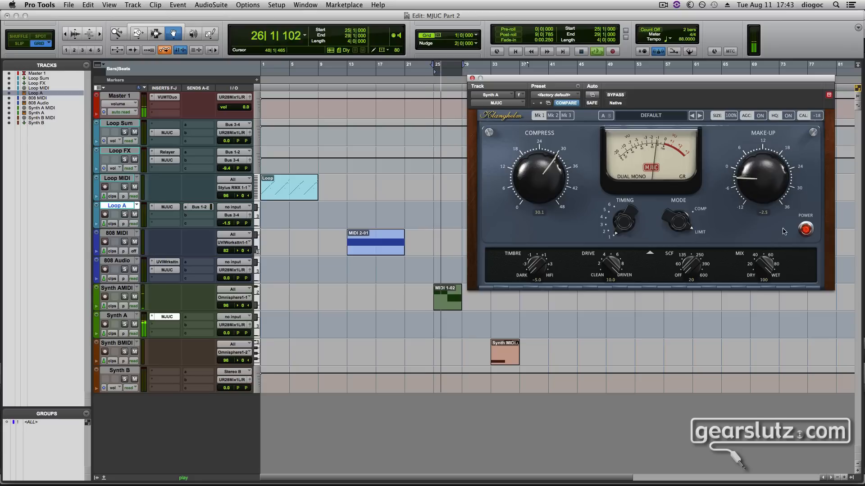
left_click_drag(703, 266, 711, 209)
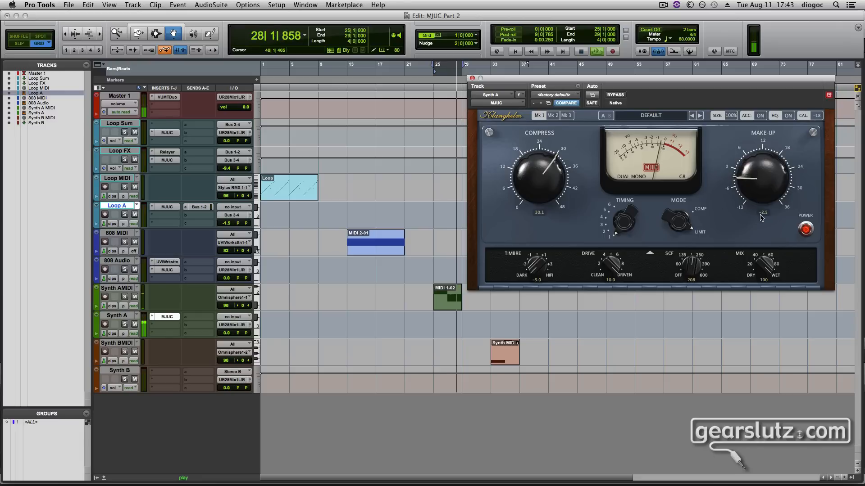
left_click(807, 230)
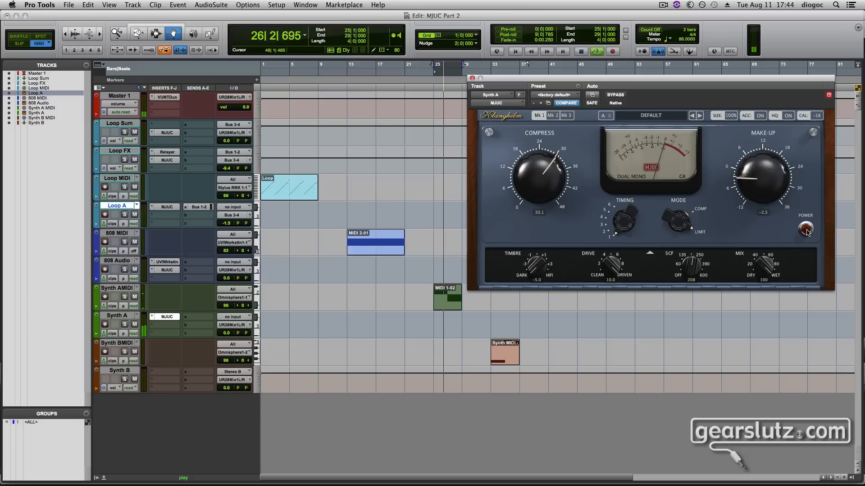
left_click(806, 230)
Step: Set the Synth A compressor's Make-Up to -5.8, SCF to 20, Drive to 5.2 and Timbre to 3.4
left_click_drag(773, 190, 771, 201)
left_click_drag(699, 273, 709, 340)
left_click_drag(611, 265, 620, 317)
left_click_drag(549, 283, 555, 170)
left_click_drag(615, 267, 614, 263)
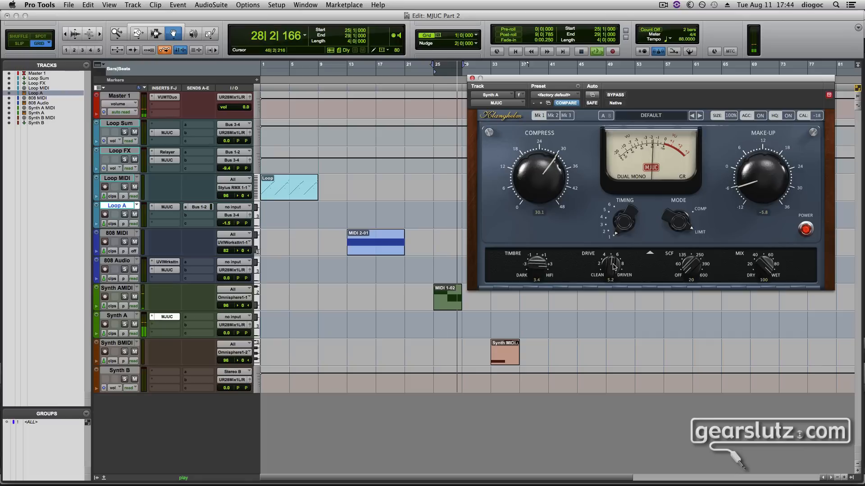
Step: Compare the Synth A sound with the compressor off and on during playback, and stop playback
left_click(806, 230)
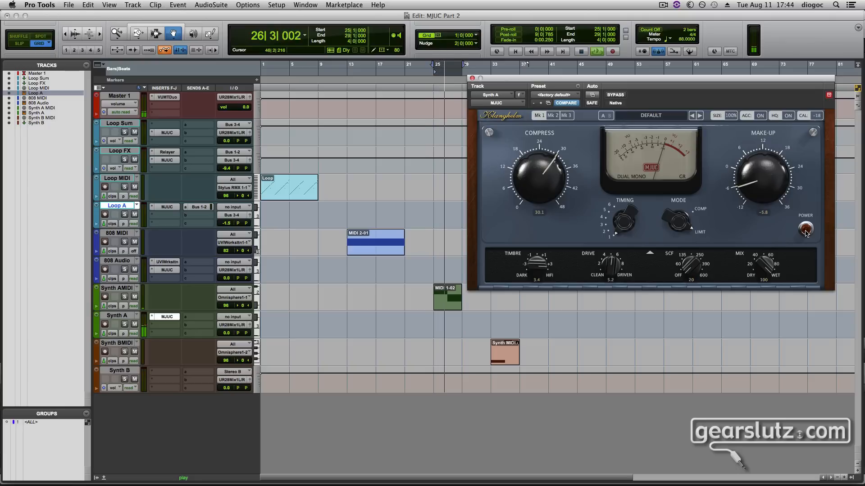
left_click(806, 230)
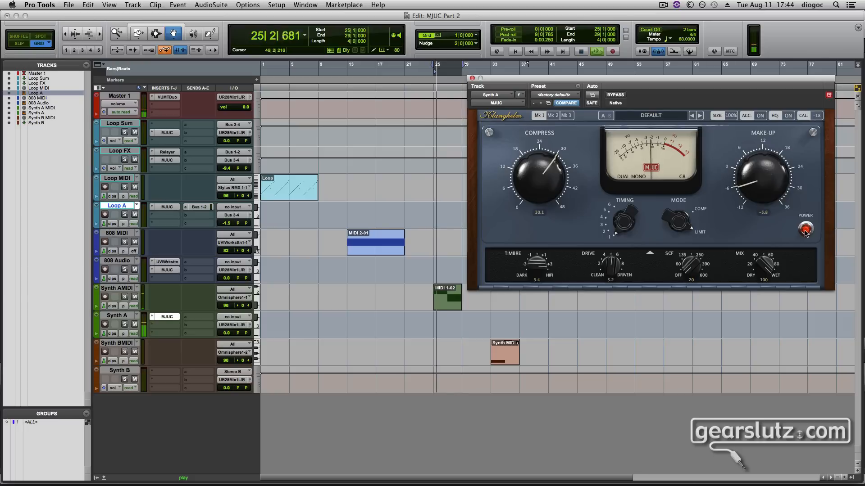
key("space")
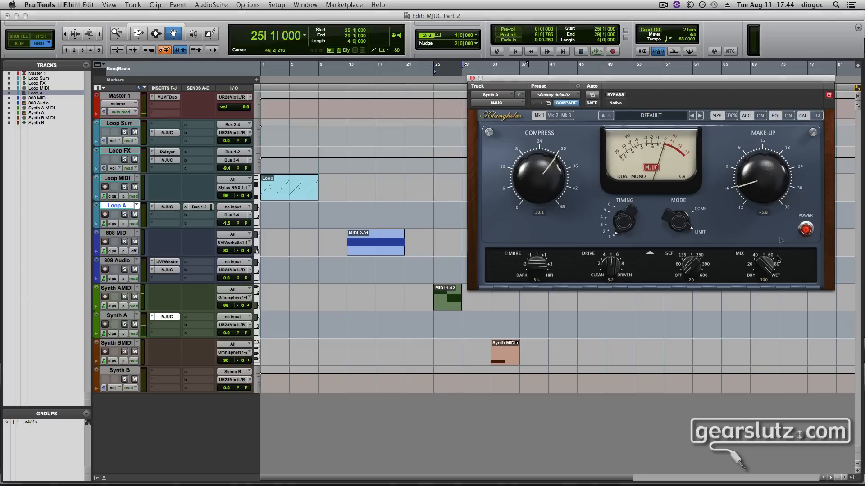
key("super+Tab")
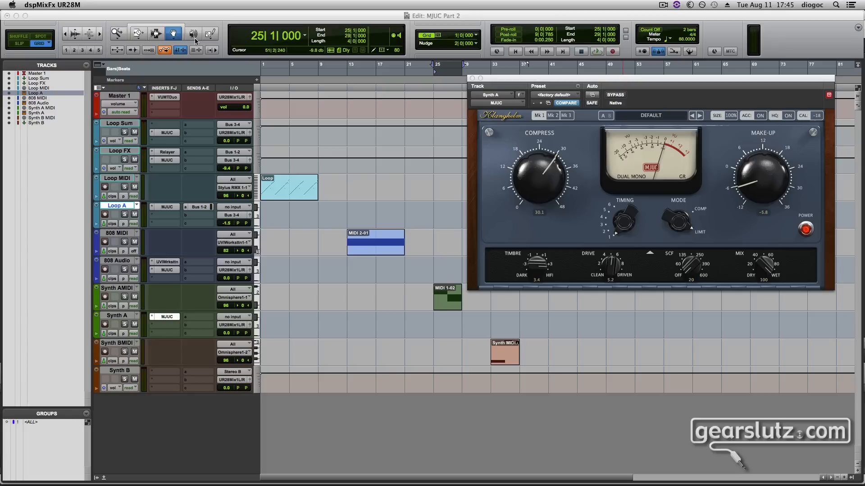
Step: Select the Synth MIDI clip on the Synth B MIDI track and close the Synth A compressor
left_click(509, 353)
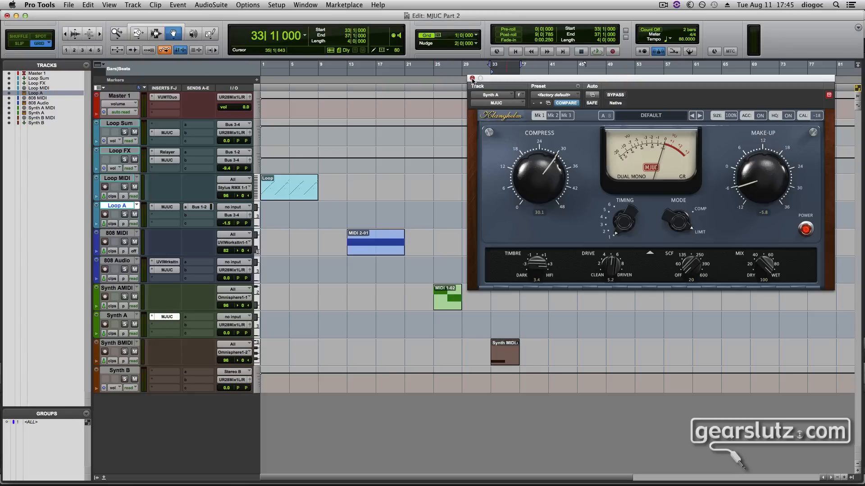
left_click(472, 79)
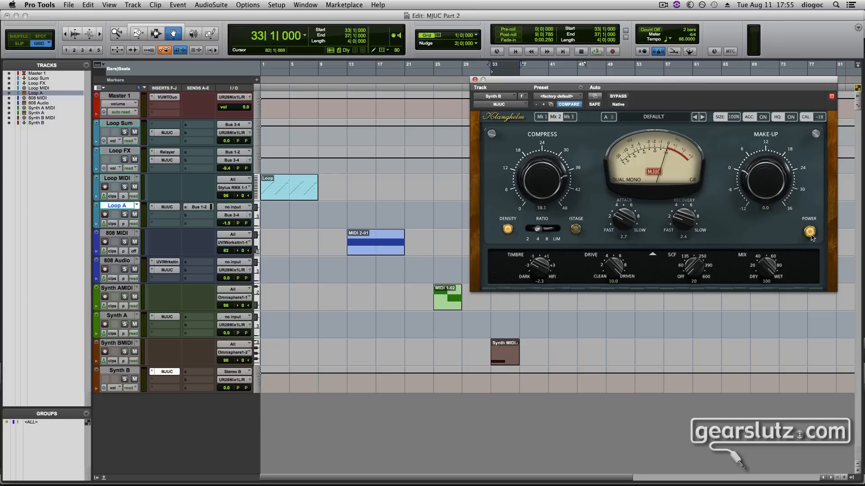
Step: Play the Synth B part while repeatedly switching its Mk 2 compressor off and on to compare the sound, and stop playback
left_click(810, 234)
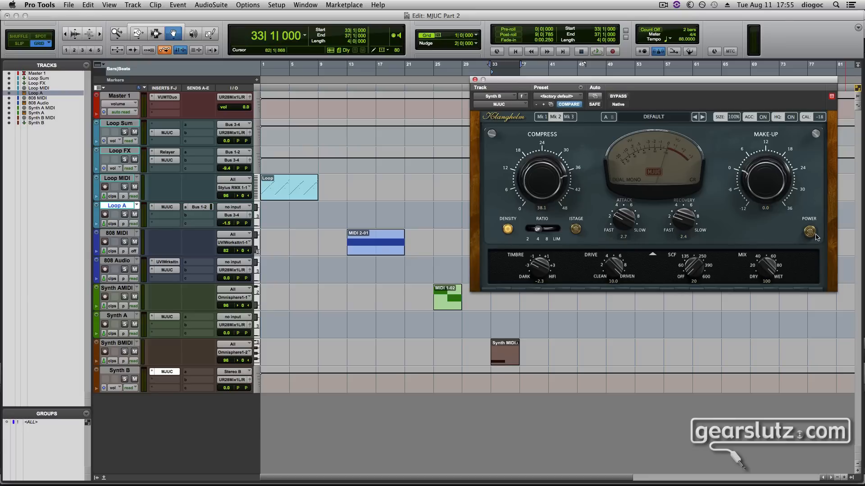
key("space")
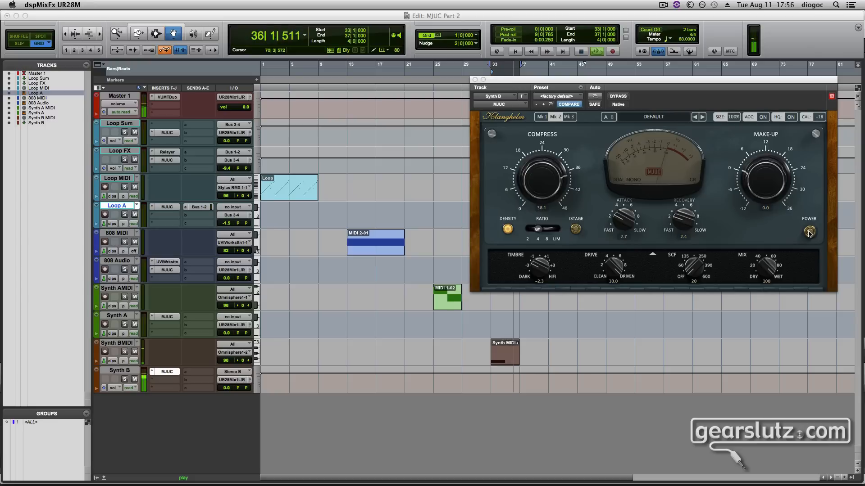
left_click(809, 233)
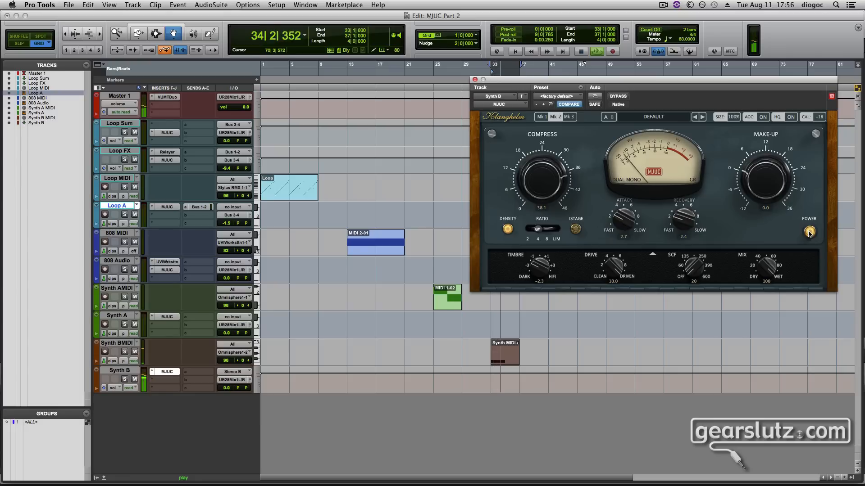
left_click(809, 232)
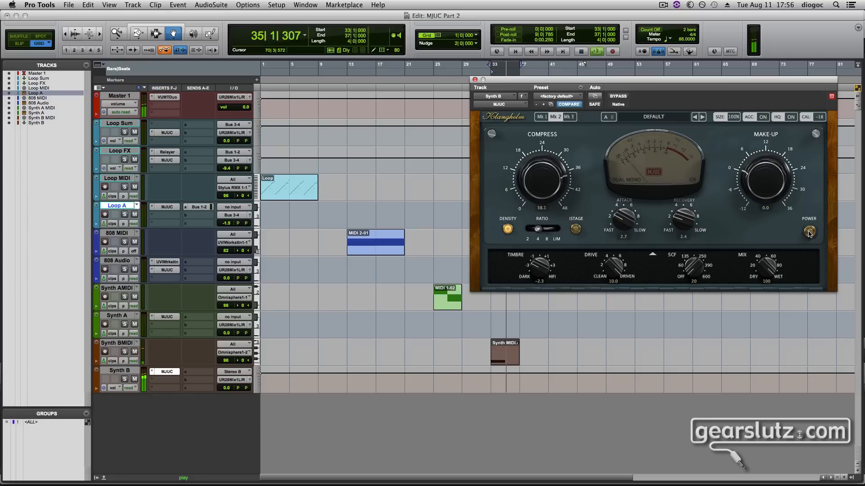
left_click(809, 233)
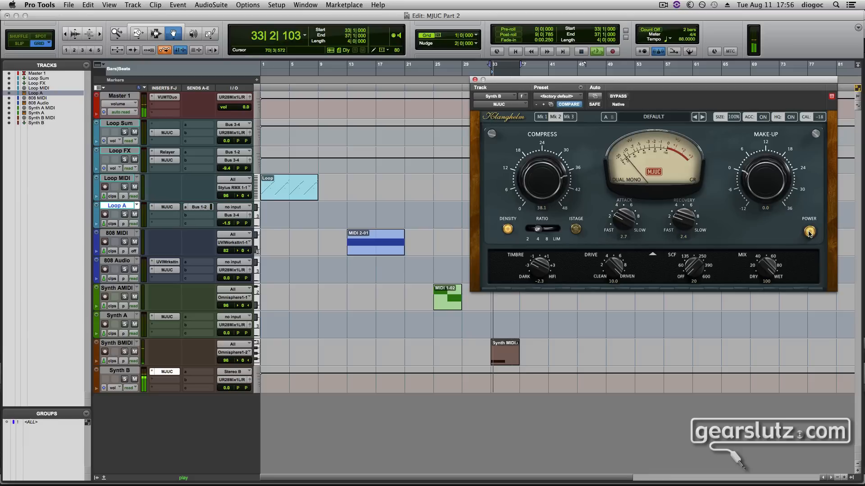
left_click(809, 232)
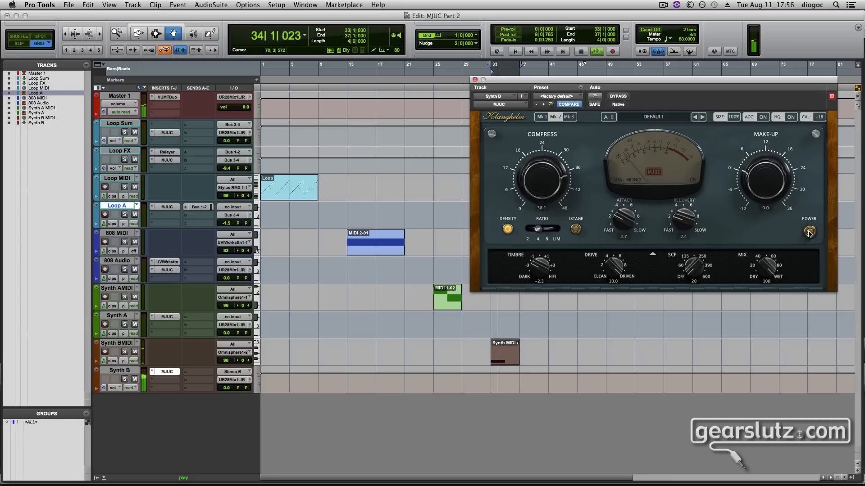
left_click(809, 232)
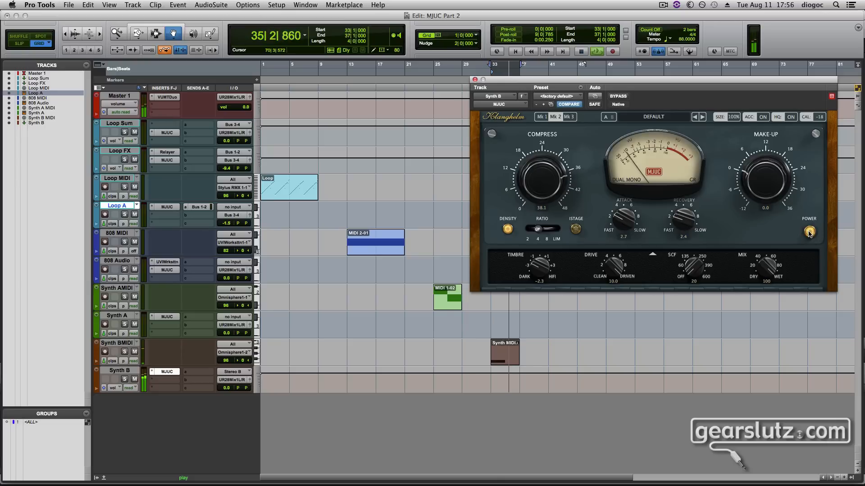
left_click(809, 232)
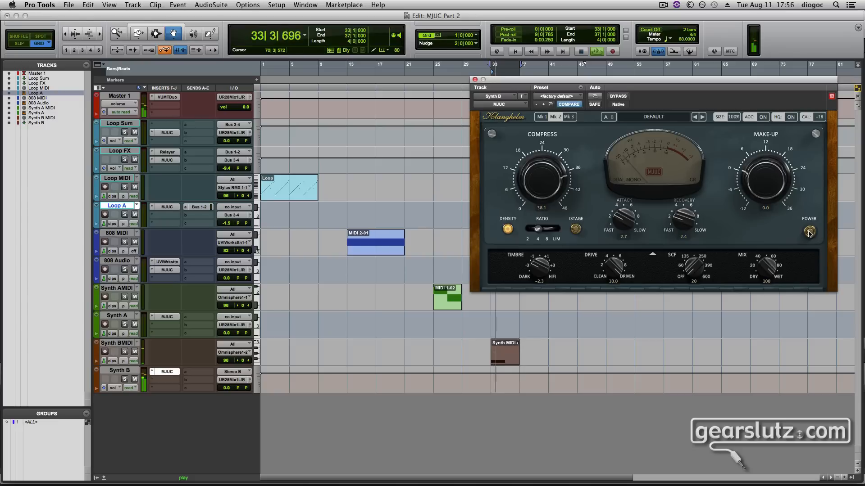
left_click(810, 232)
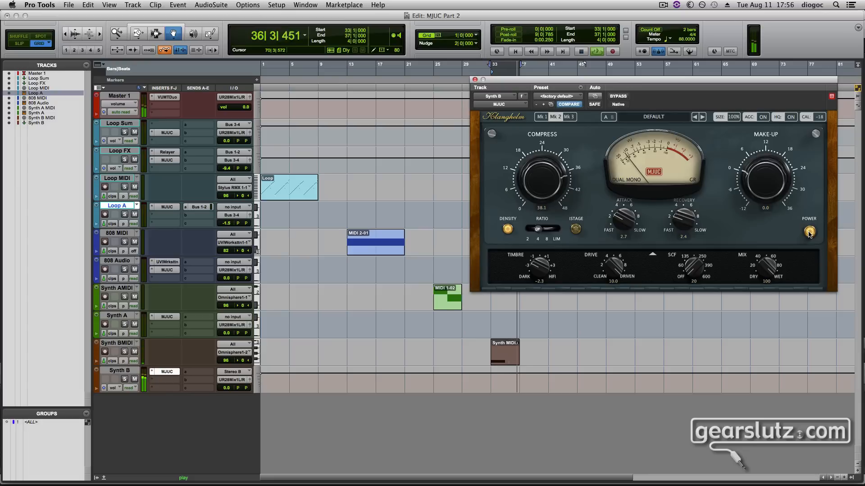
left_click(809, 232)
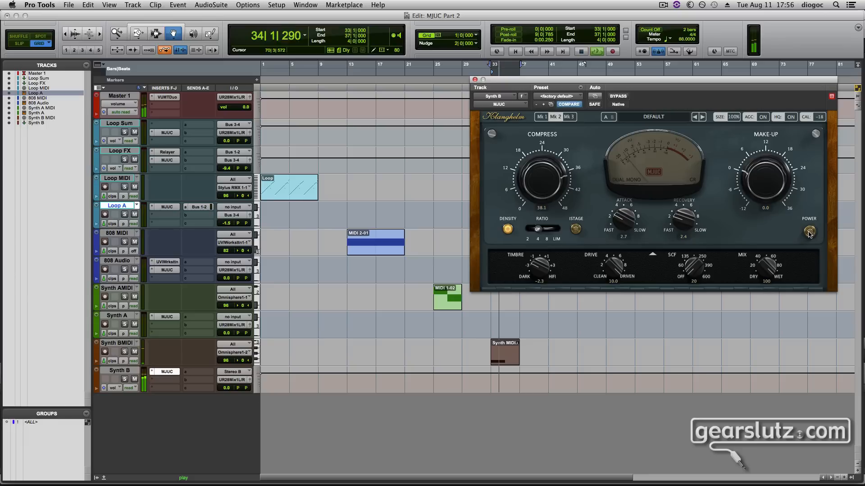
left_click(810, 232)
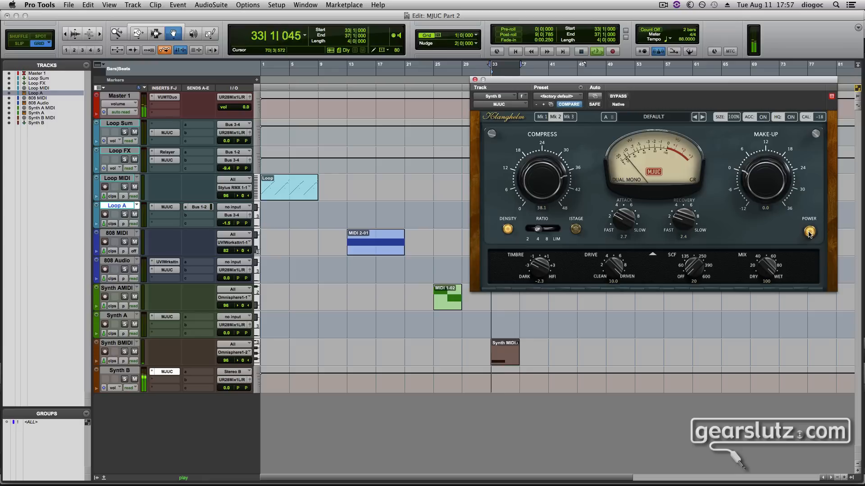
key("space")
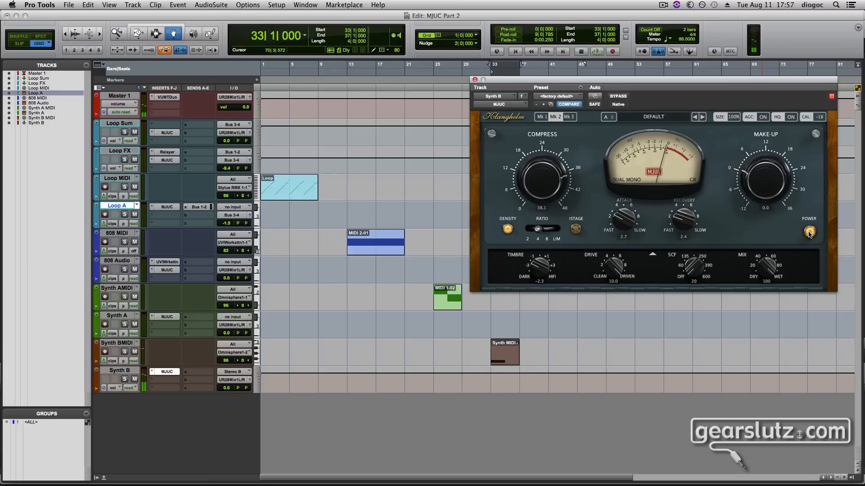